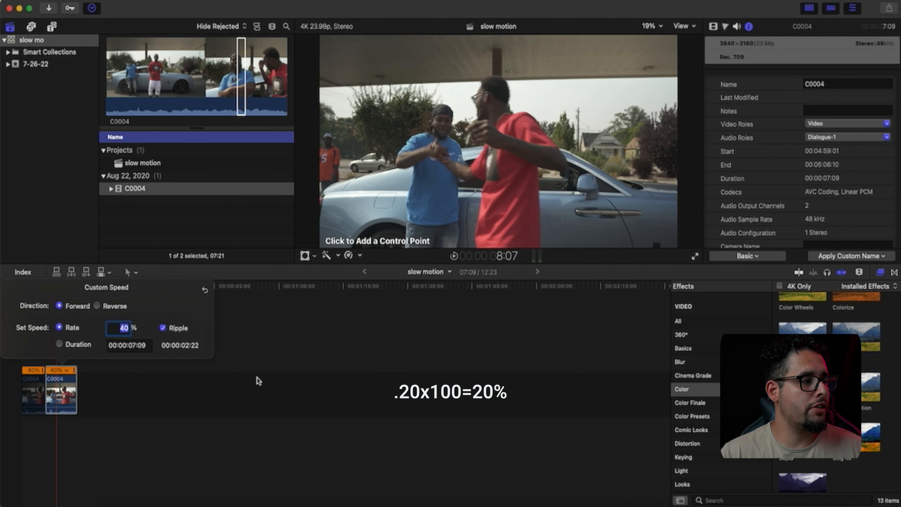
- Close the custom speed settings and play back the second timeline clip from its start
click(257, 380)
click(50, 306)
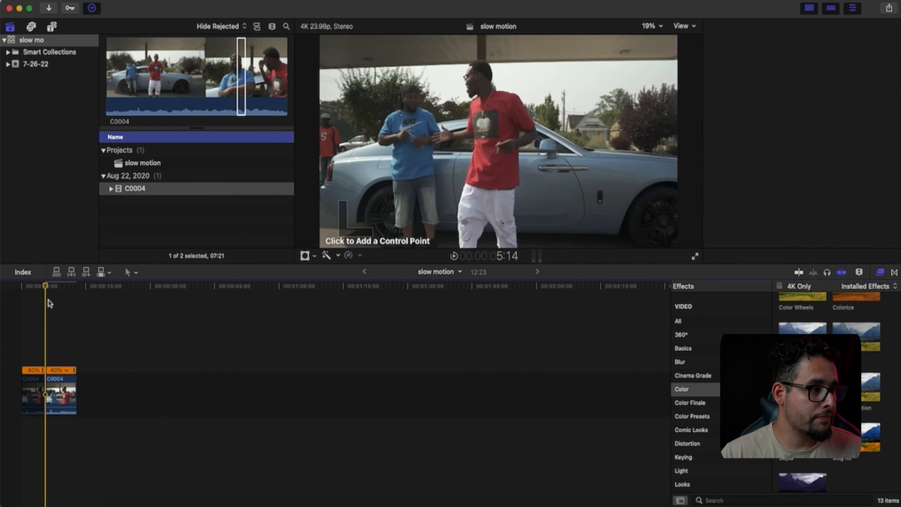
key(space)
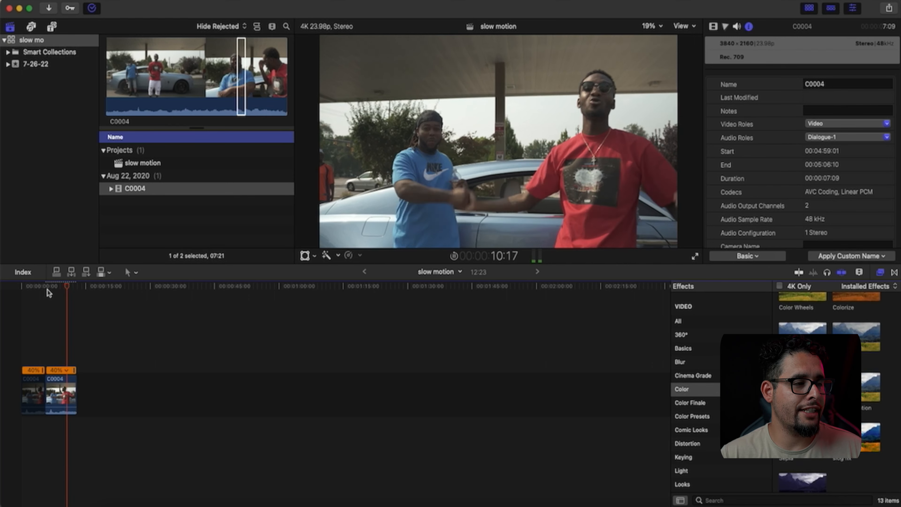
click(46, 289)
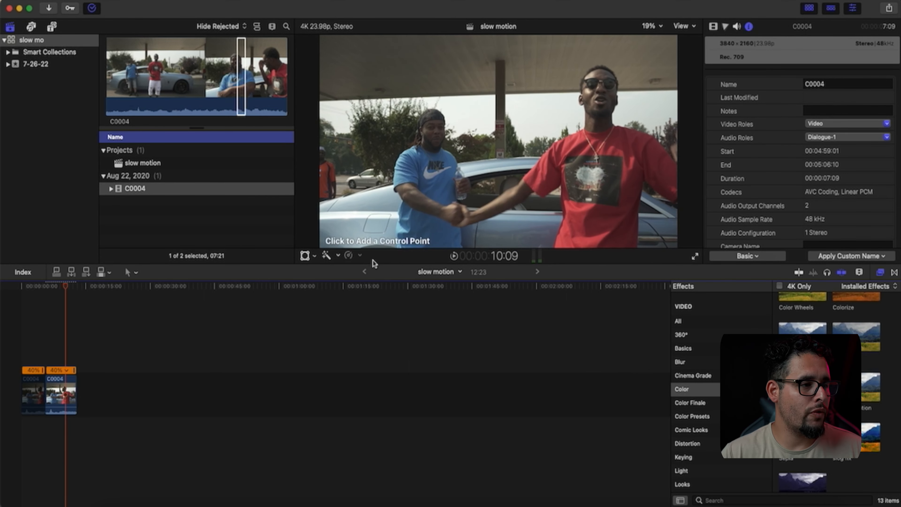
- Set the second clip's retiming video quality to Optical Flow and play the clip from its start
click(361, 256)
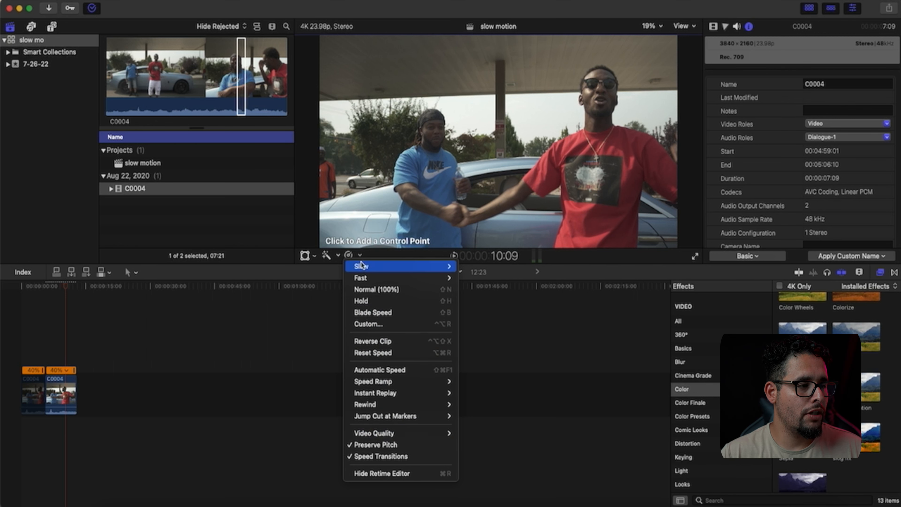
mouse_move(376, 432)
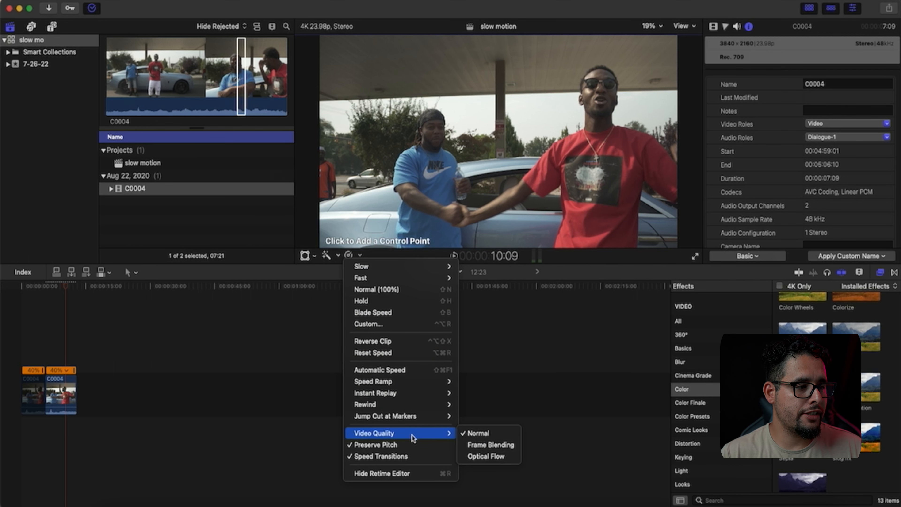
click(485, 456)
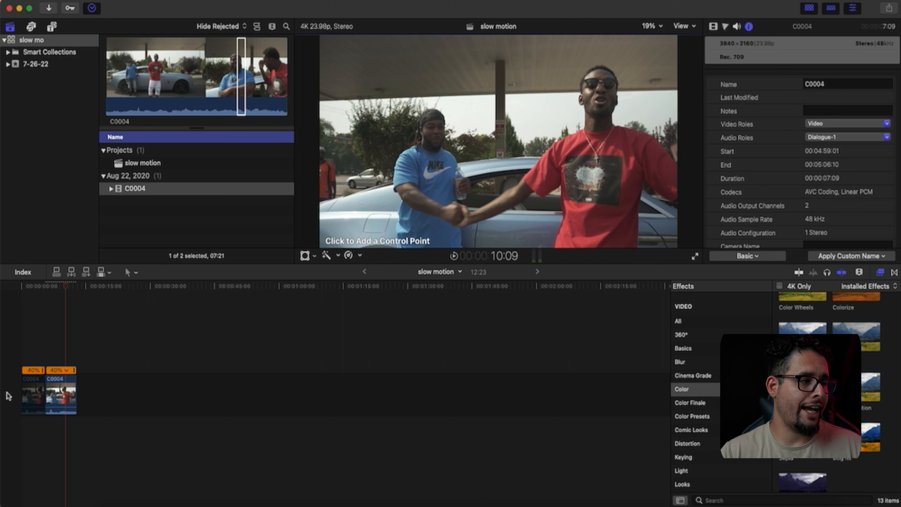
click(45, 327)
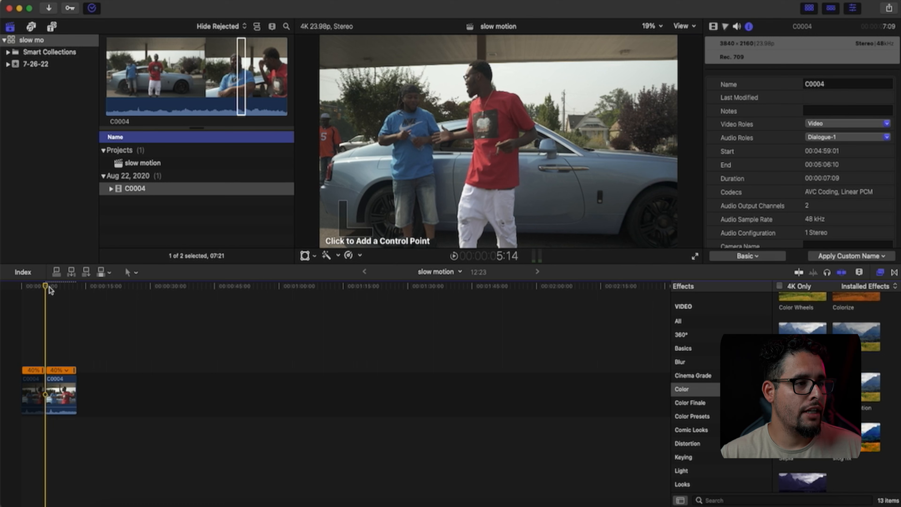
key(space)
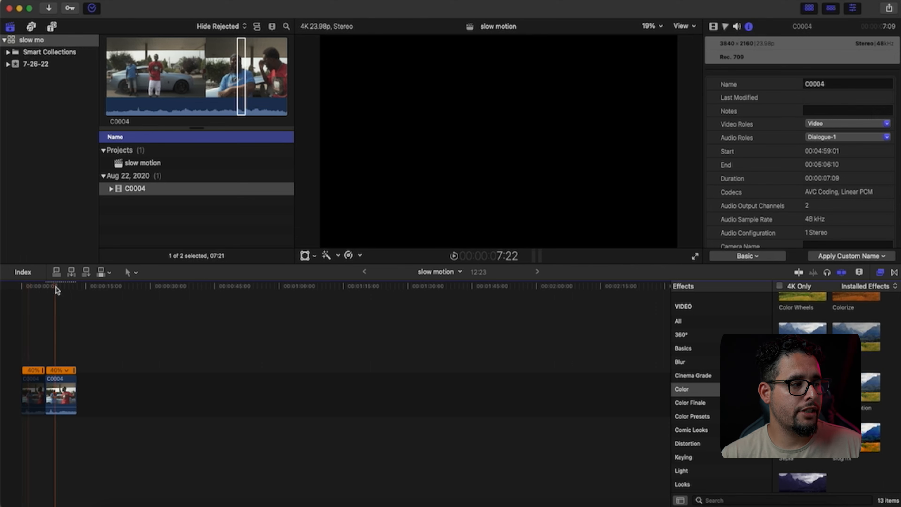
- Re-enable the first clip in the timeline and move the playhead to the start of the project
click(31, 377)
key(v)
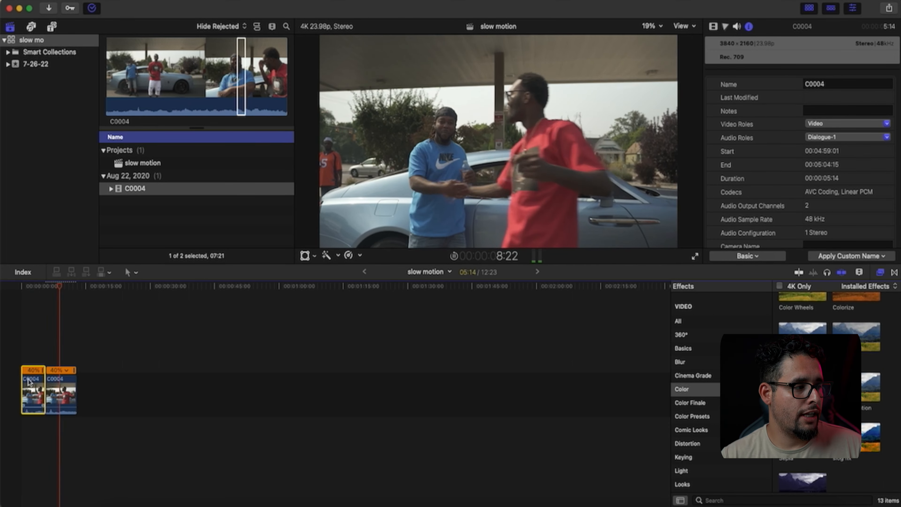
click(29, 318)
click(23, 287)
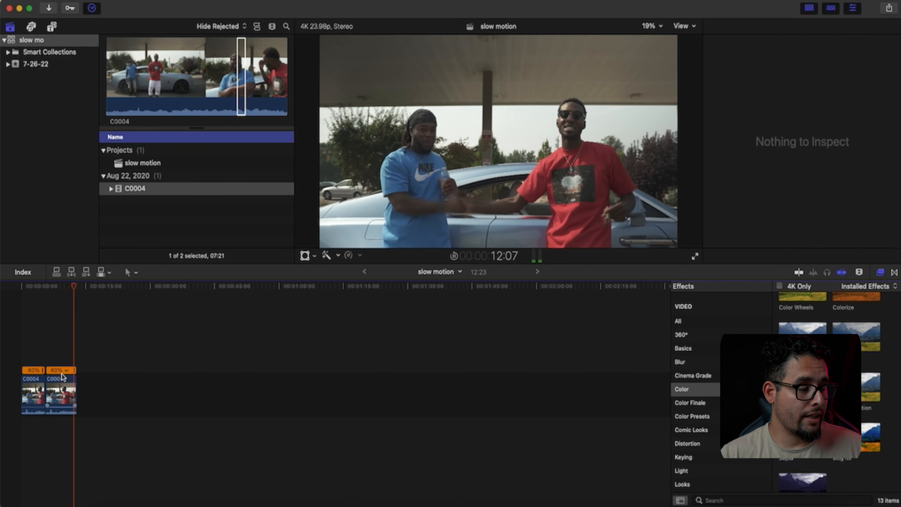
- Set the second clip's custom speed rate to 20% with ripple on
click(62, 381)
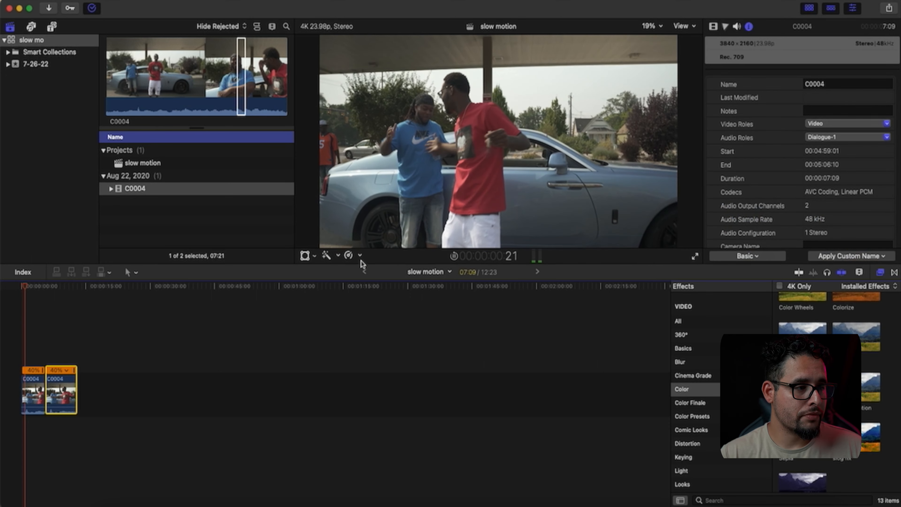
click(359, 255)
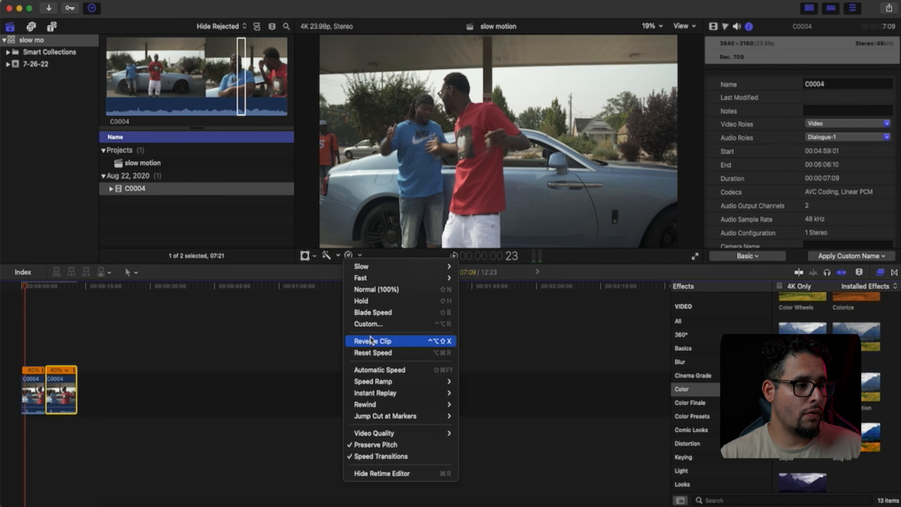
click(368, 324)
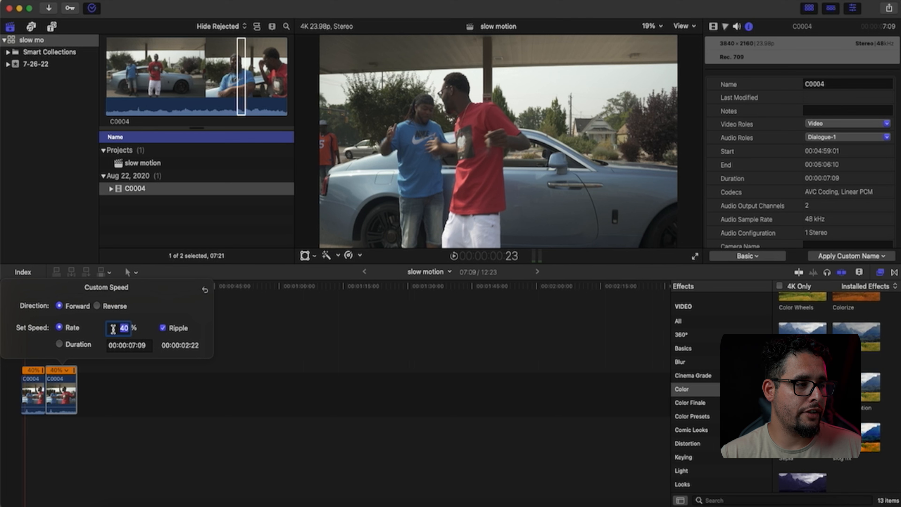
text(20)
key(Return)
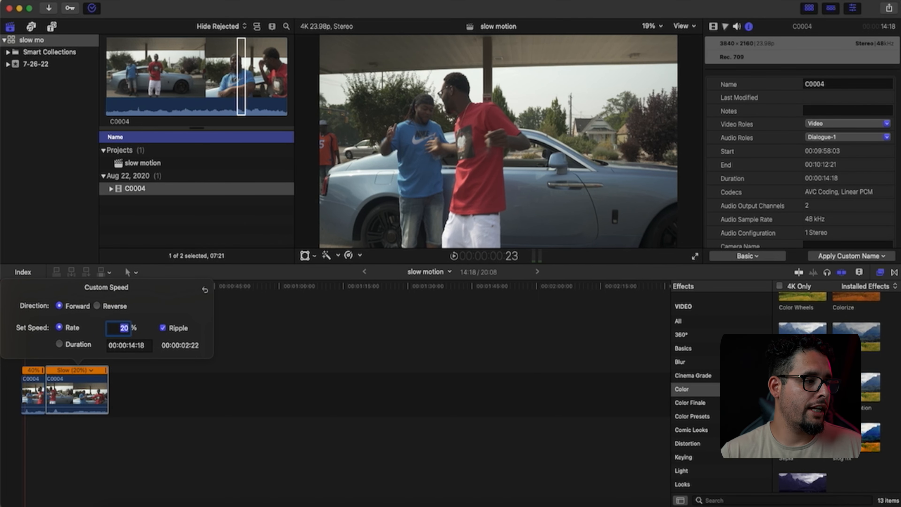
click(251, 315)
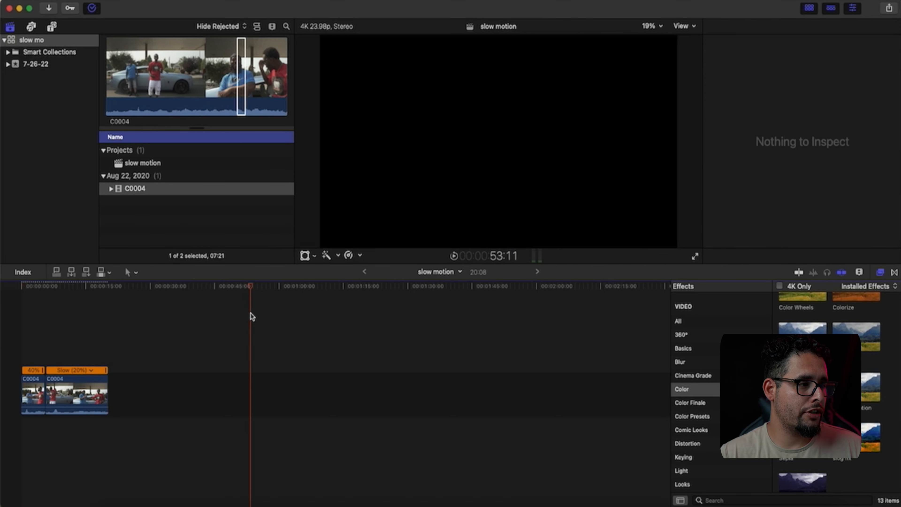
- Review the slowed second clip in the timeline, playing it from near its start
click(95, 285)
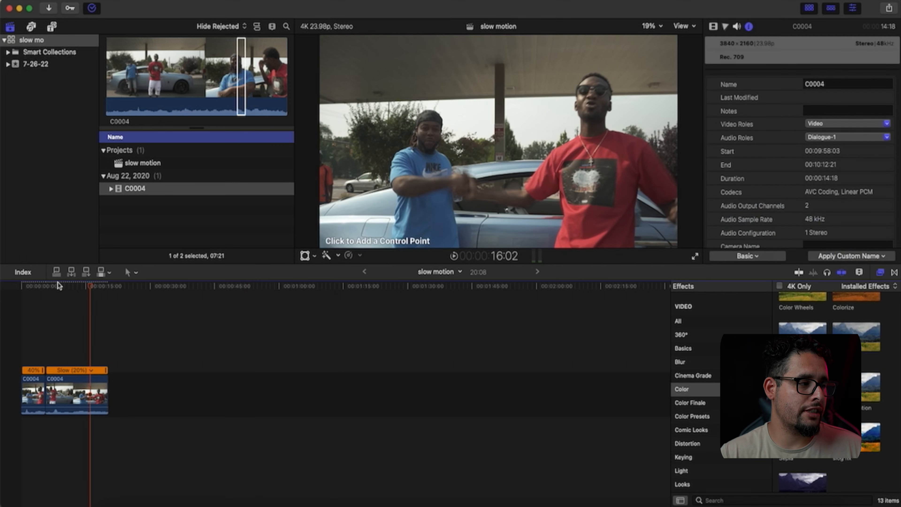
click(54, 286)
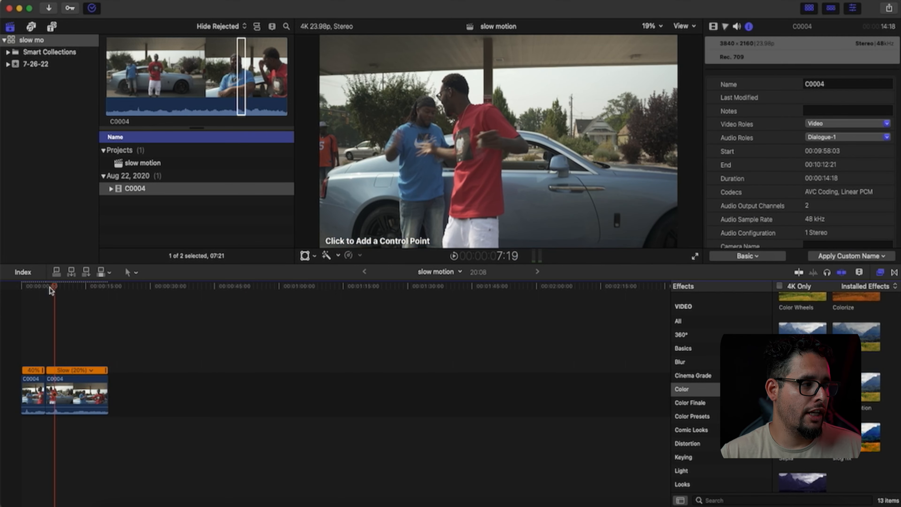
drag(54, 289, 49, 290)
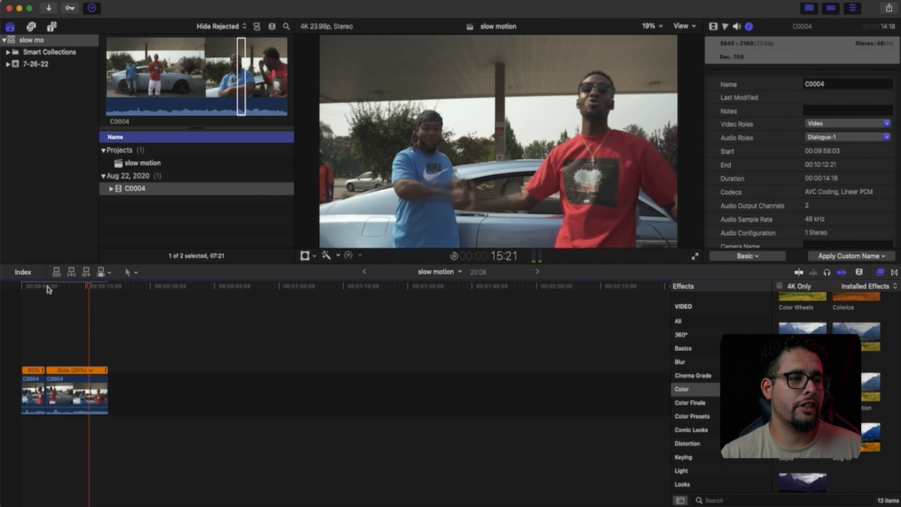
- Set the second clip's custom speed rate to 40%
click(85, 372)
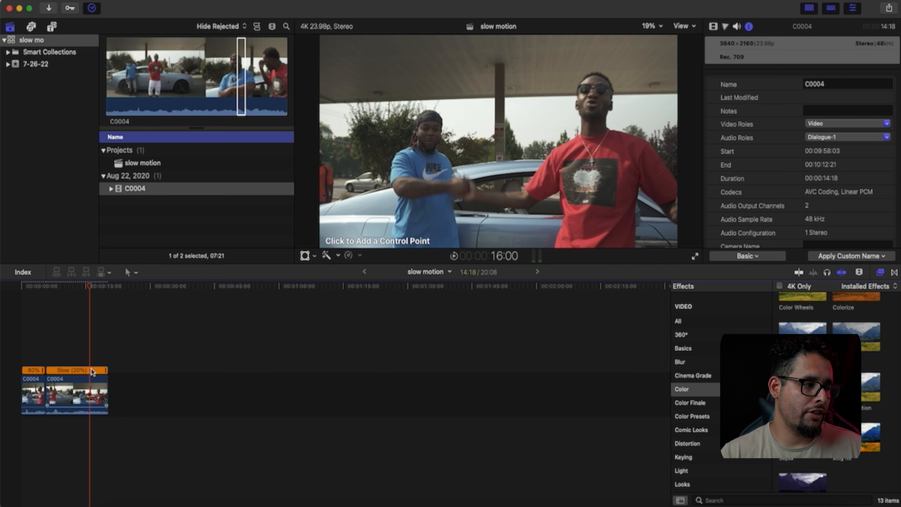
double_click(84, 371)
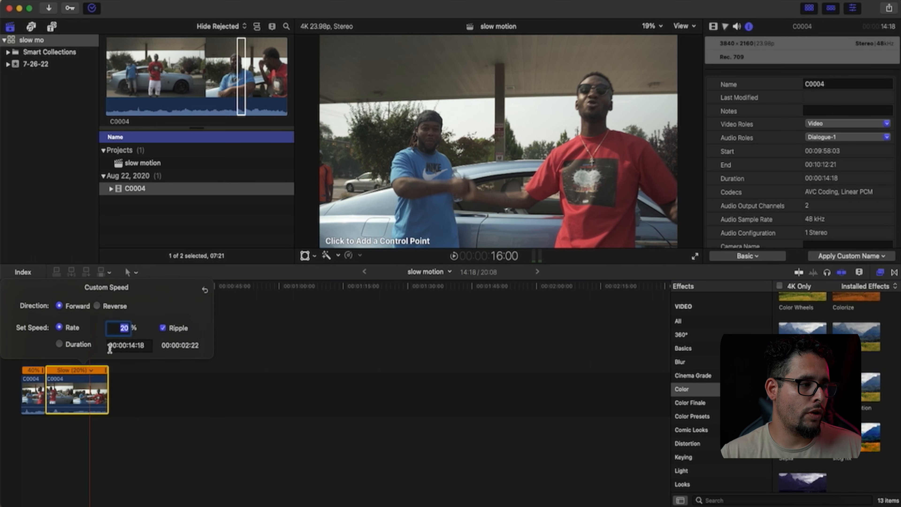
text(40)
key(Return)
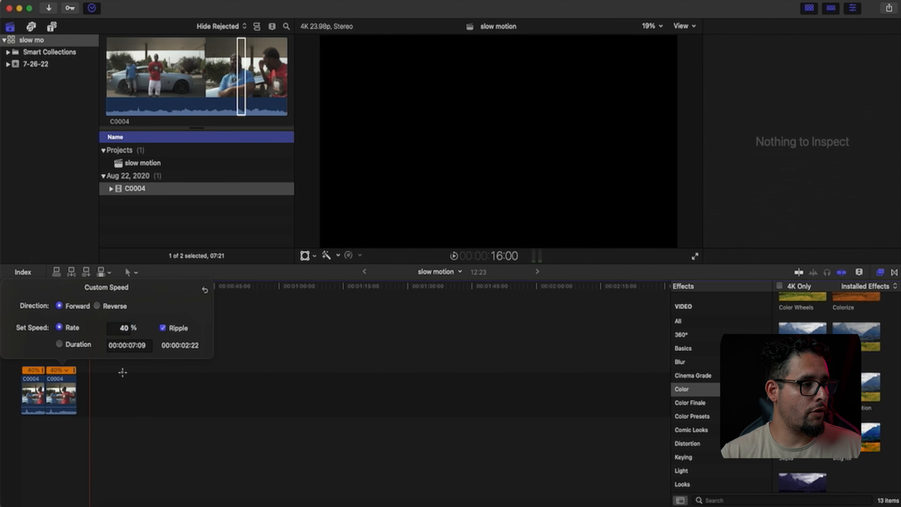
click(77, 352)
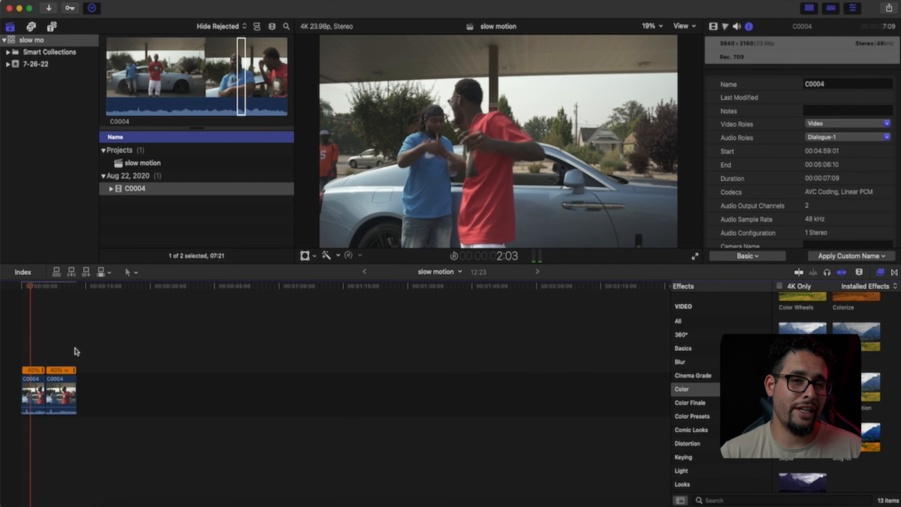
- Set the second clip's custom speed rate to 60% and play back the result
click(66, 370)
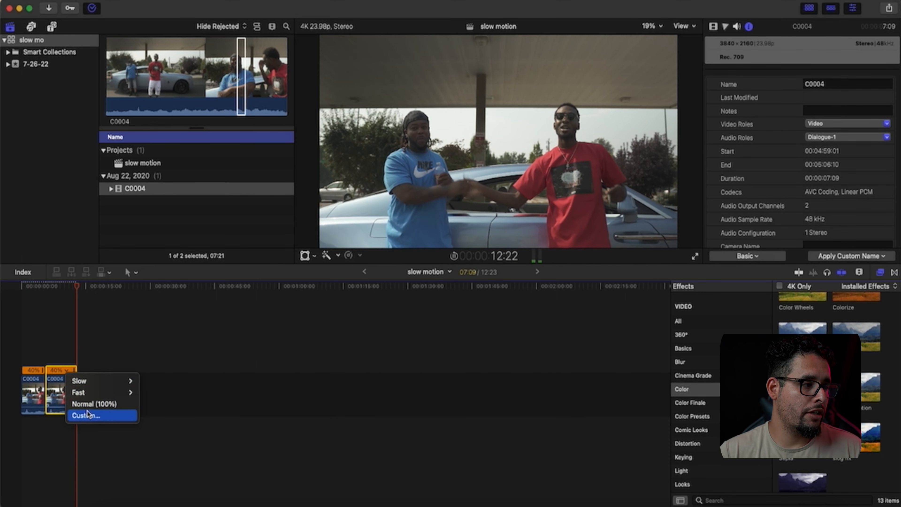
key(Return)
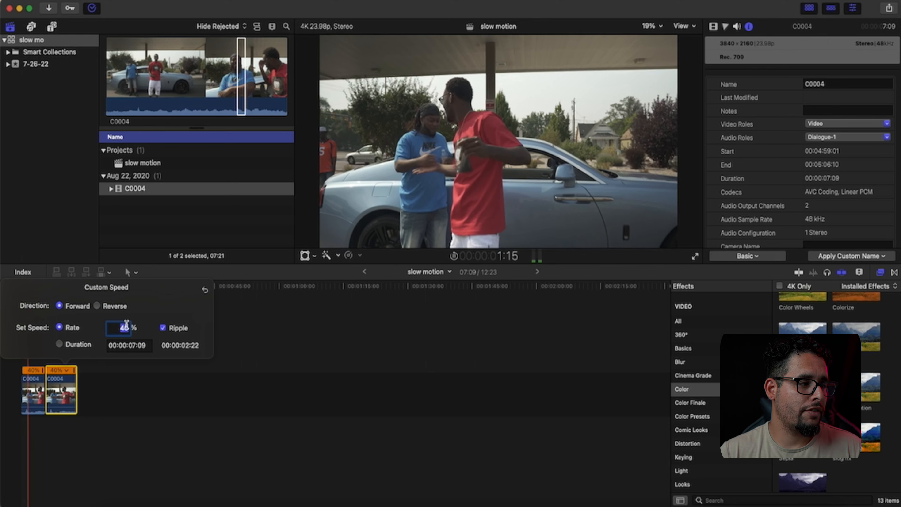
text(60)
key(Return)
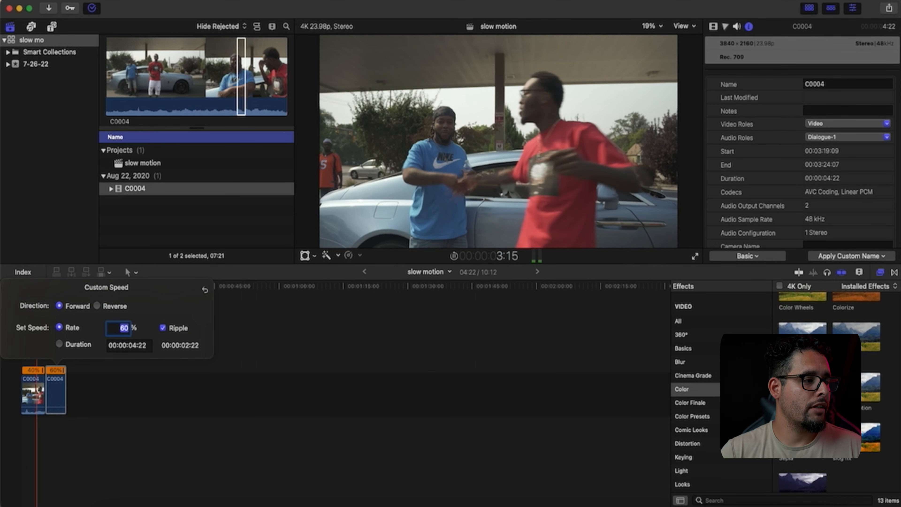
click(102, 435)
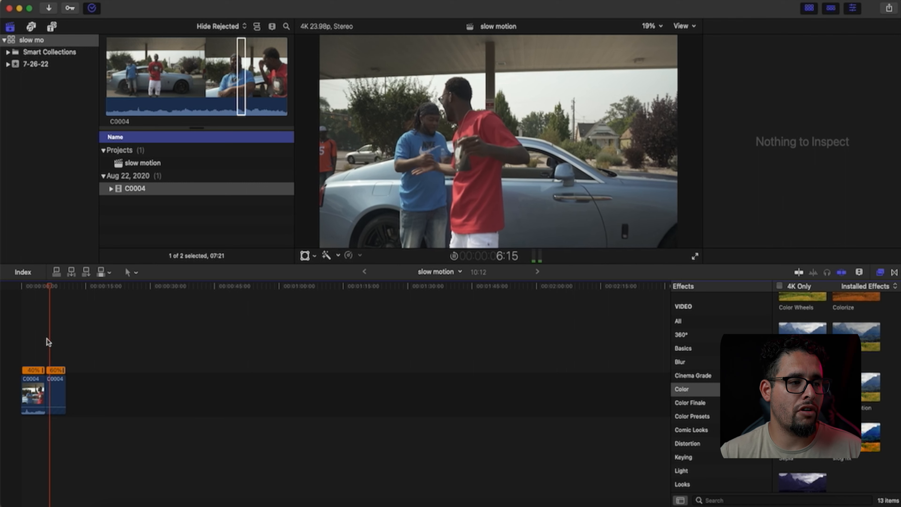
key(space)
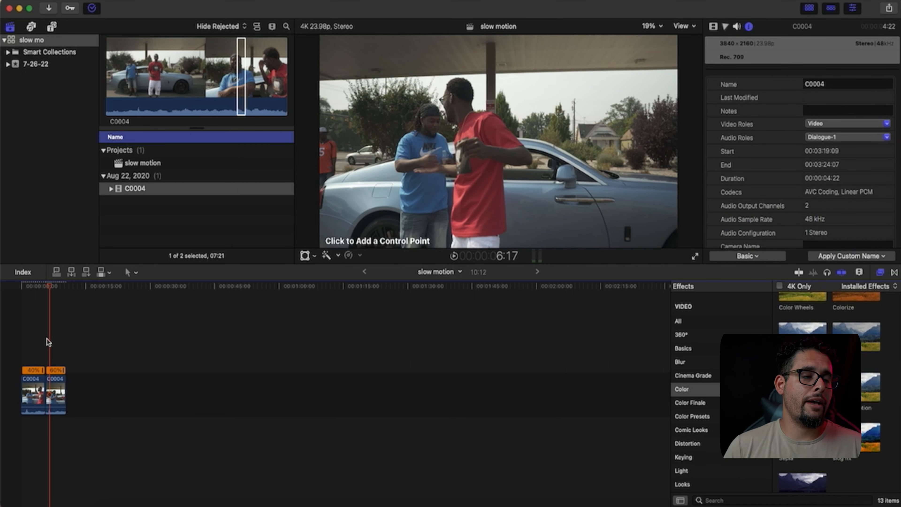